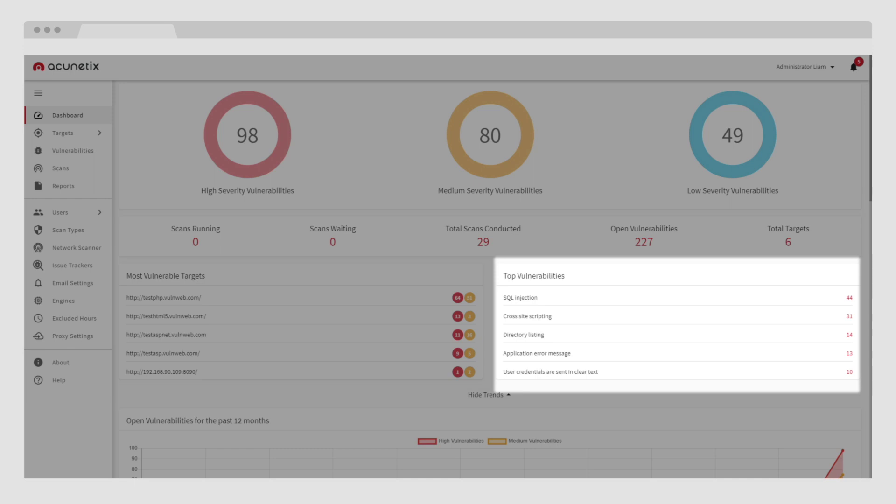
Scroll down through the dashboard's vulnerability trend charts
scroll(647, 334, down, 5)
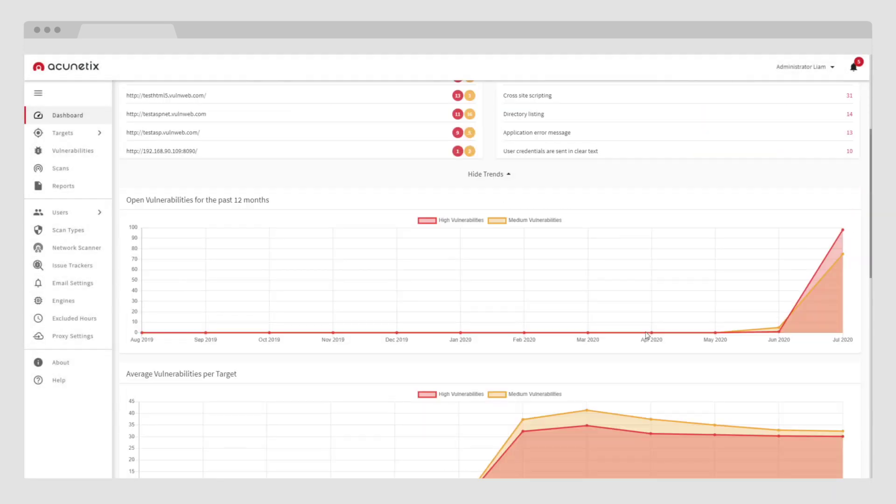
scroll(647, 335, down, 2)
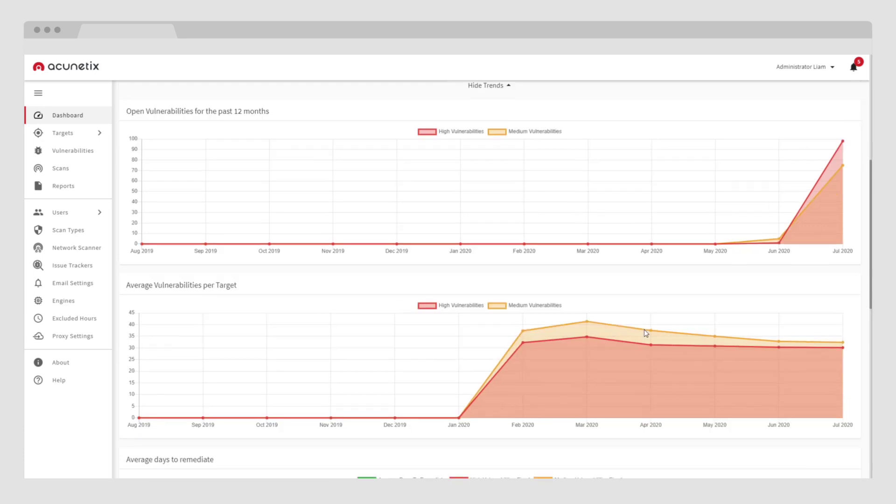
scroll(646, 332, down, 1)
scroll(646, 333, down, 3)
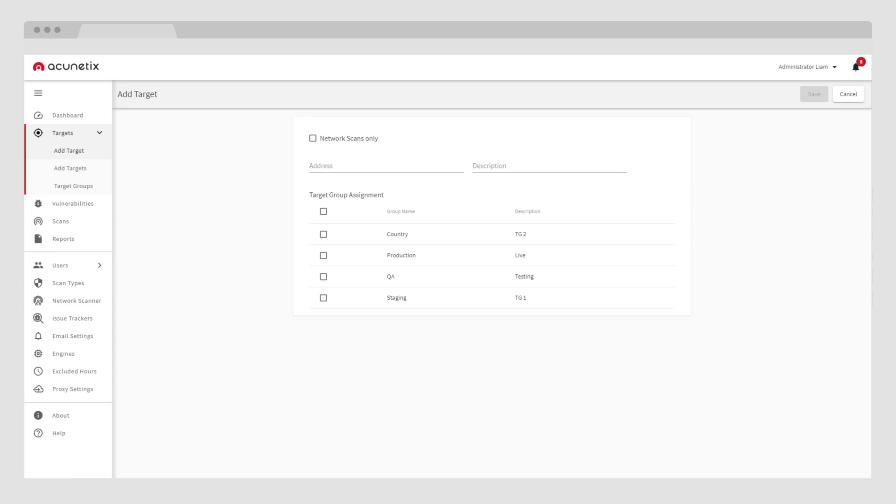
click(315, 167)
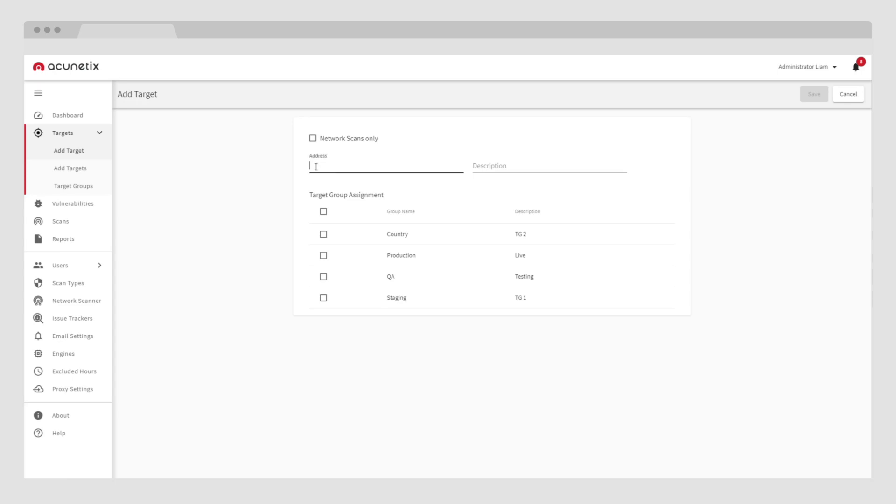
text(http://testphp.vulnweb.com/)
key(Tab)
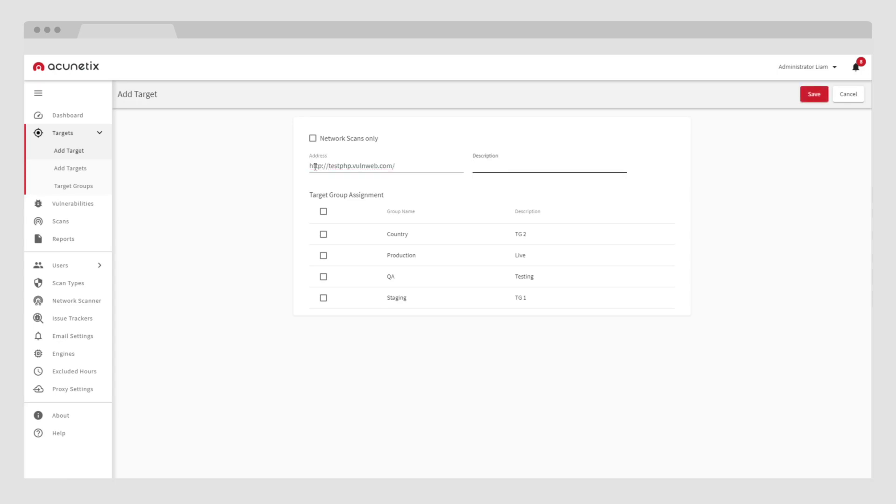
text(Test)
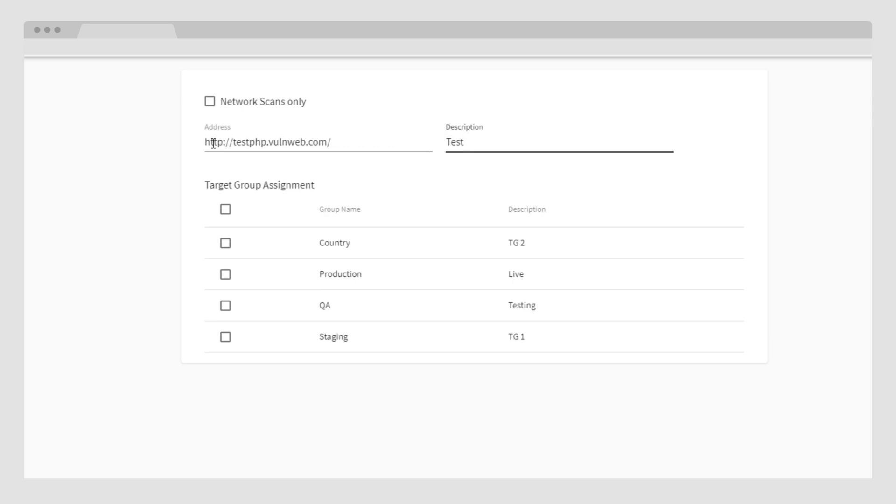
click(226, 305)
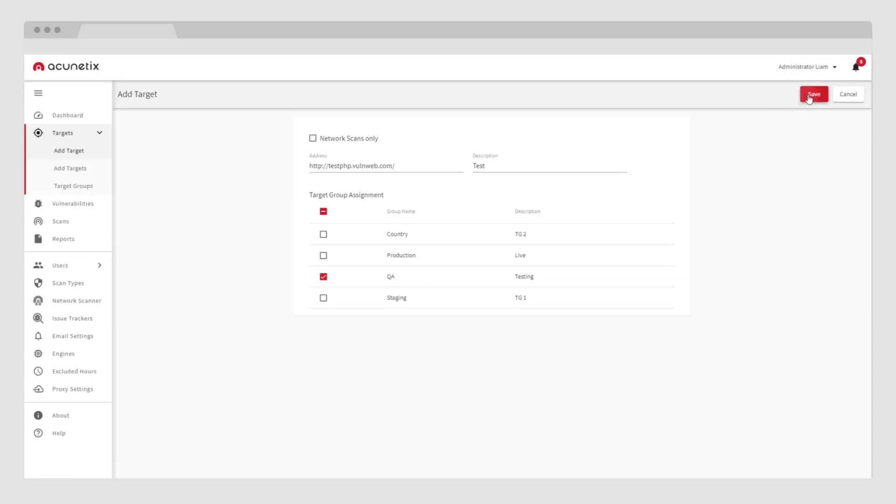
click(812, 95)
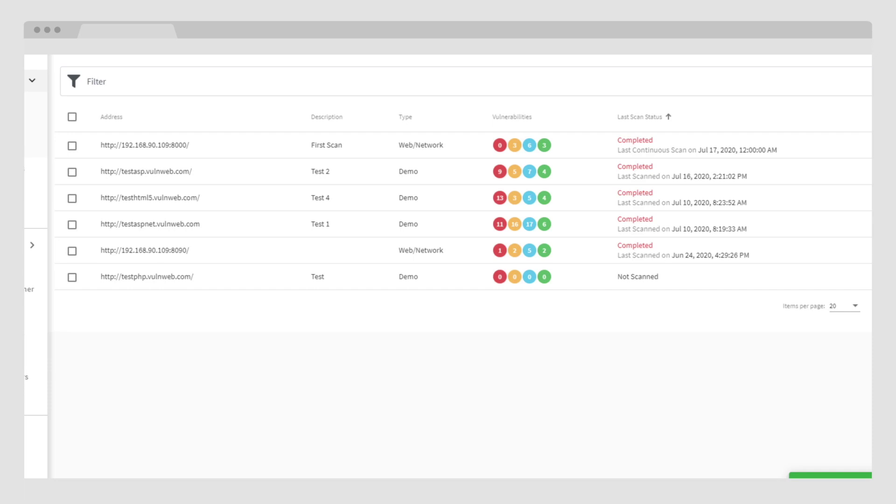
click(156, 279)
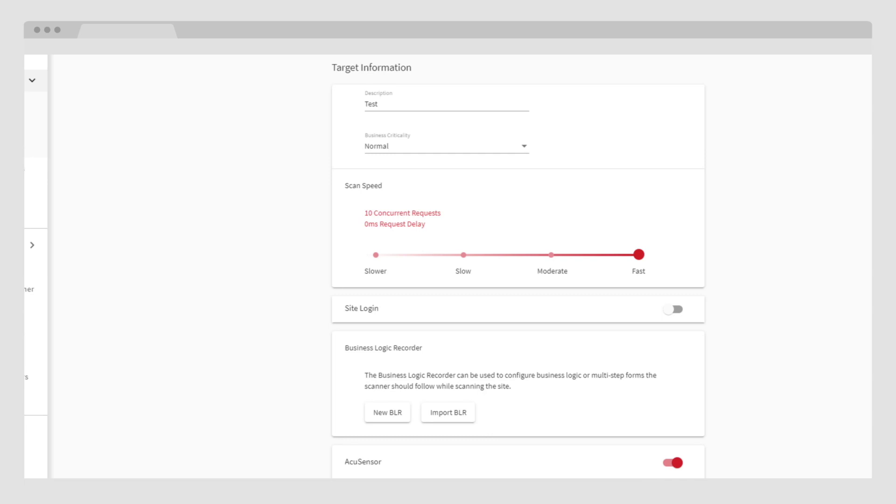
Set business criticality to Critical and leave scan speed at Fast after trying slower speeds
click(386, 147)
click(389, 193)
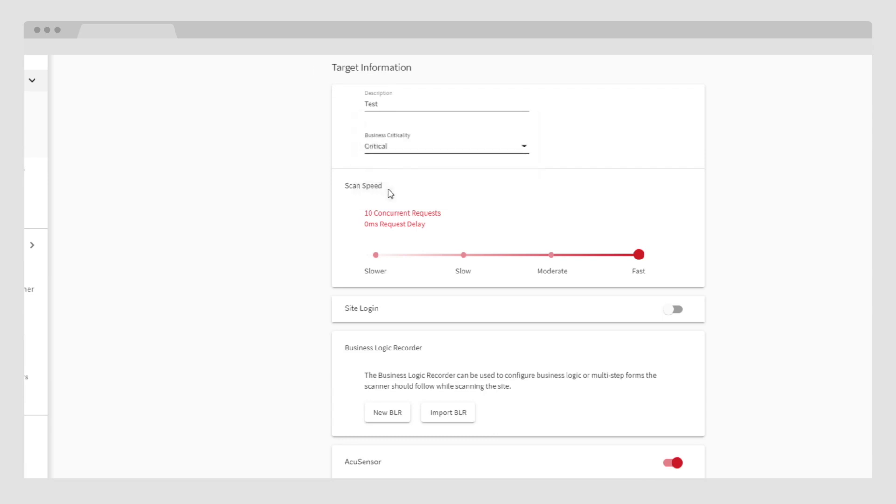
click(549, 256)
click(463, 256)
click(391, 257)
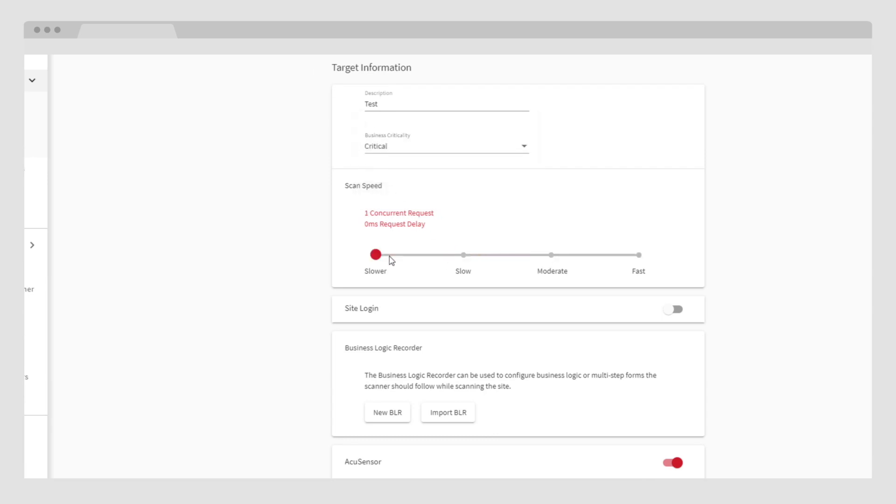
click(614, 255)
Enable site login using a pre-recorded login sequence and review the login options
click(564, 312)
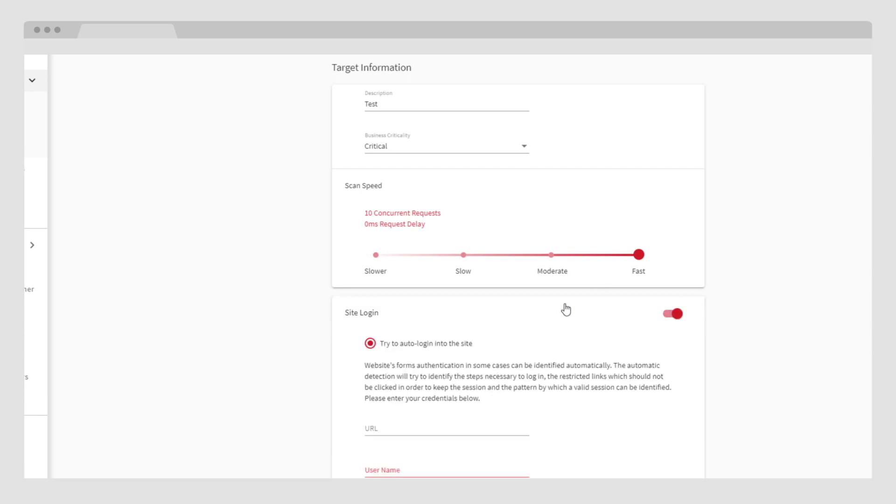
scroll(563, 312, down, 4)
click(412, 440)
scroll(413, 435, down, 3)
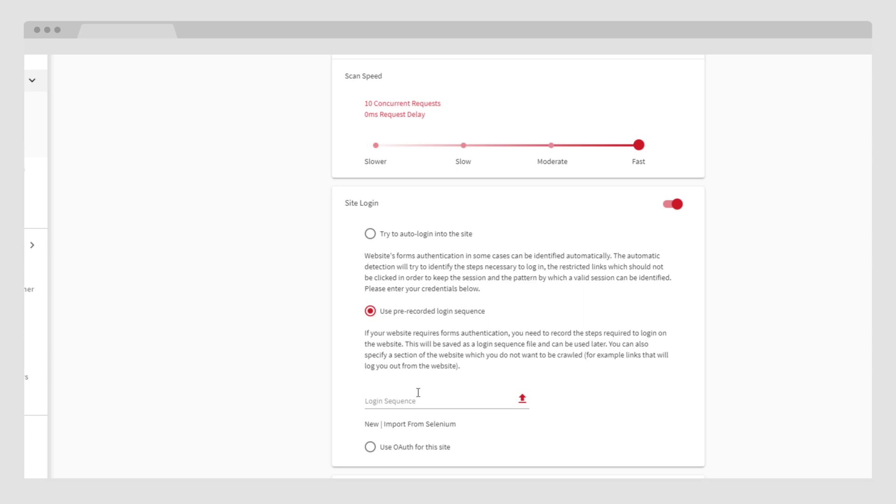
scroll(418, 392, down, 5)
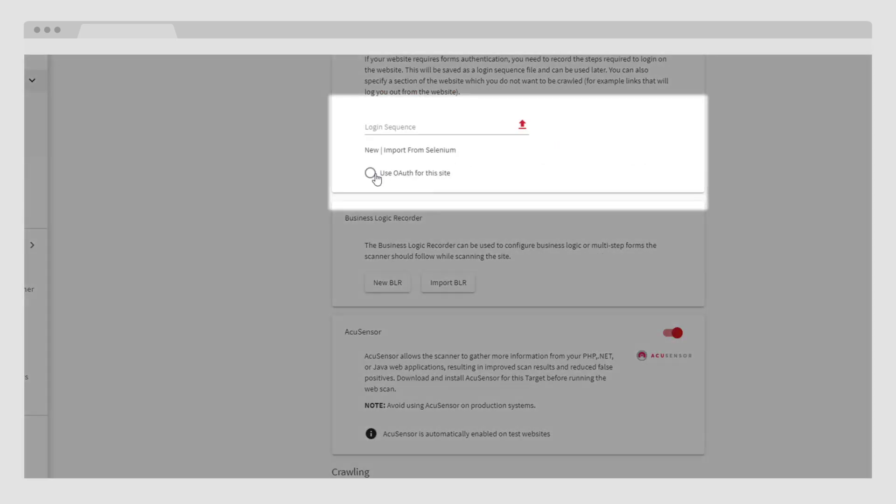
scroll(376, 177, down, 2)
scroll(375, 178, down, 6)
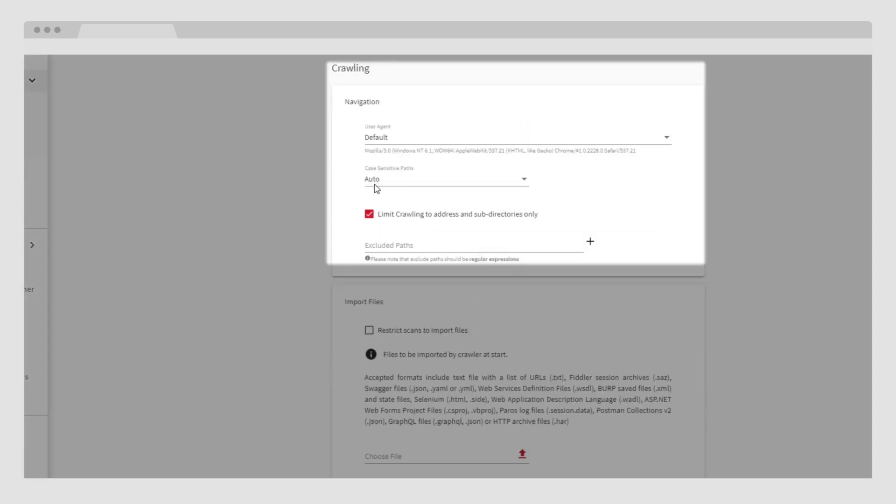
scroll(376, 188, down, 3)
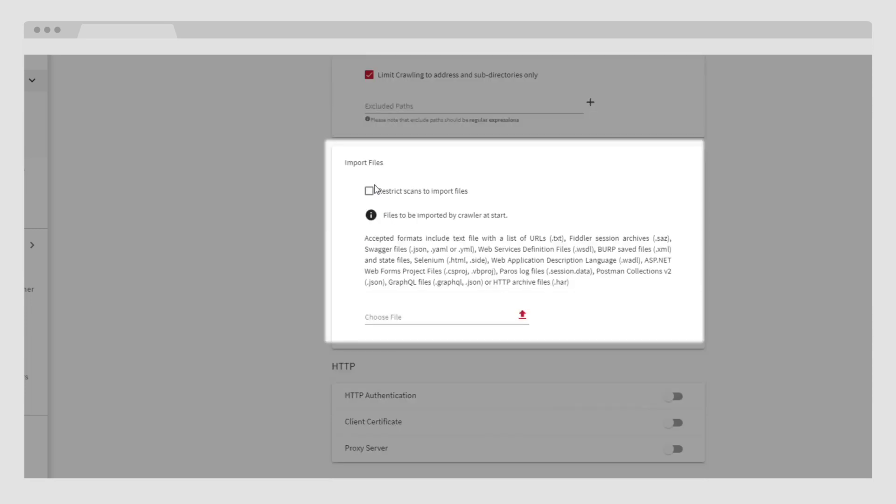
scroll(376, 189, down, 5)
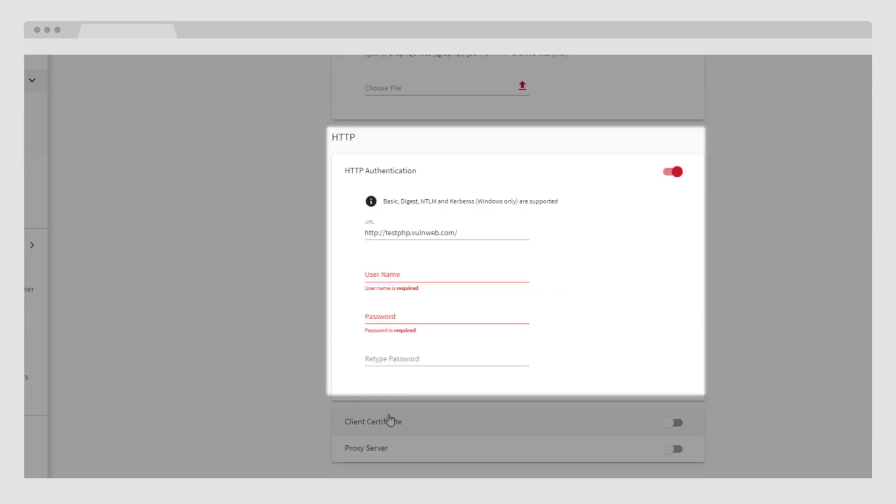
scroll(392, 419, down, 5)
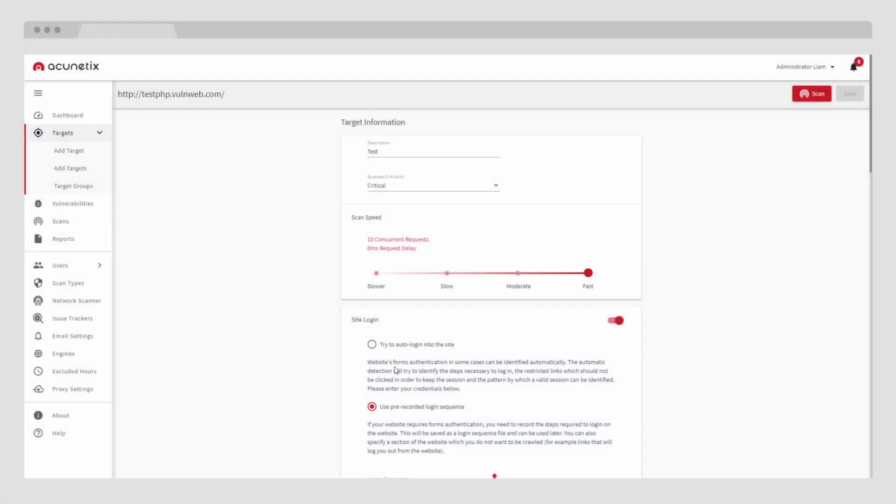
Start a new scan of the target with the SQL Injection Vulnerabilities scan type
click(818, 100)
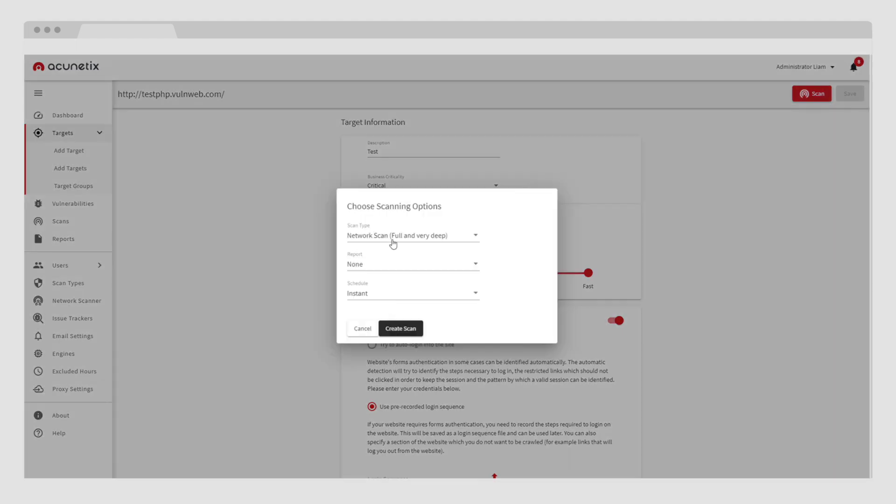
click(394, 237)
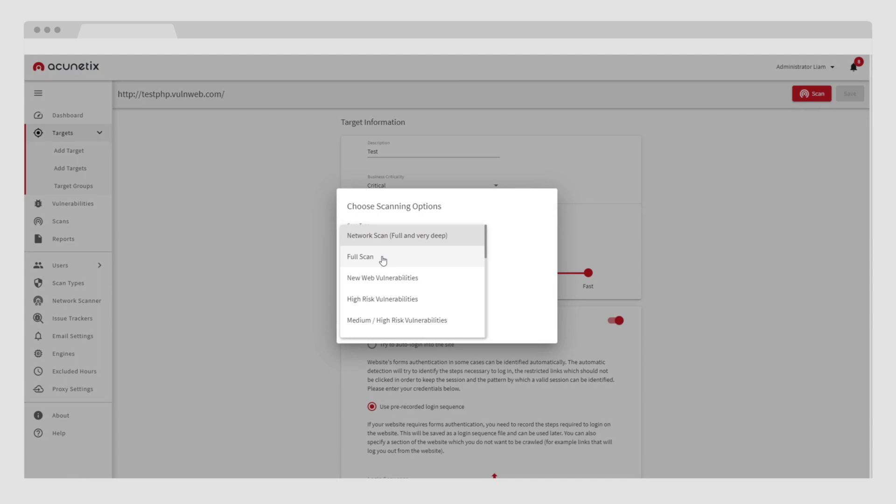
scroll(383, 261, down, 3)
click(382, 279)
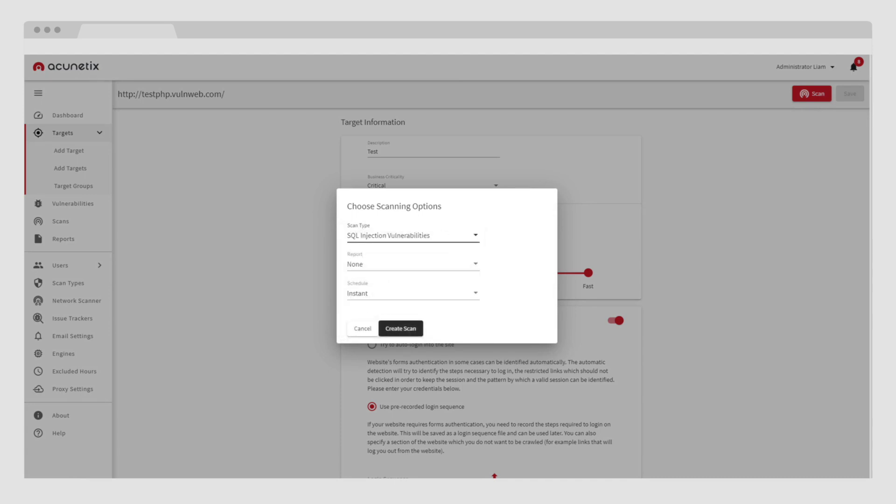
Try a recurrent, time-sensitive schedule starting July 31, 2020 at 12:03
click(364, 295)
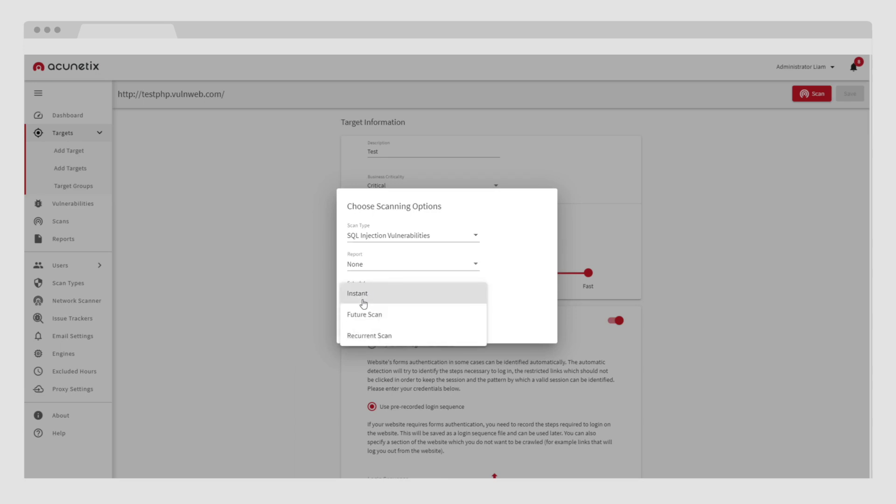
click(365, 335)
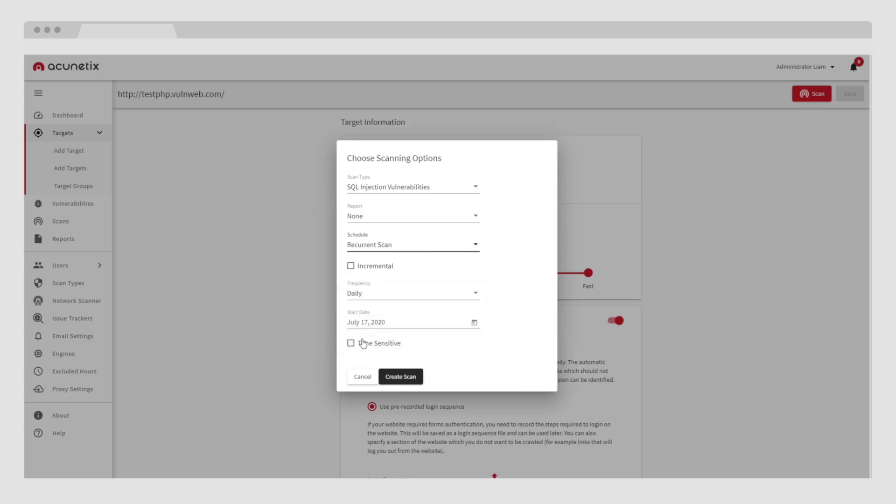
click(378, 327)
click(471, 326)
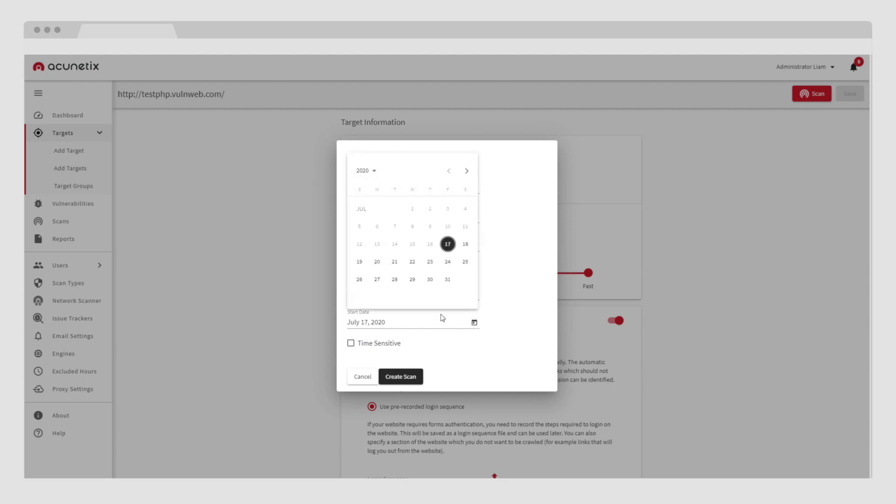
click(447, 280)
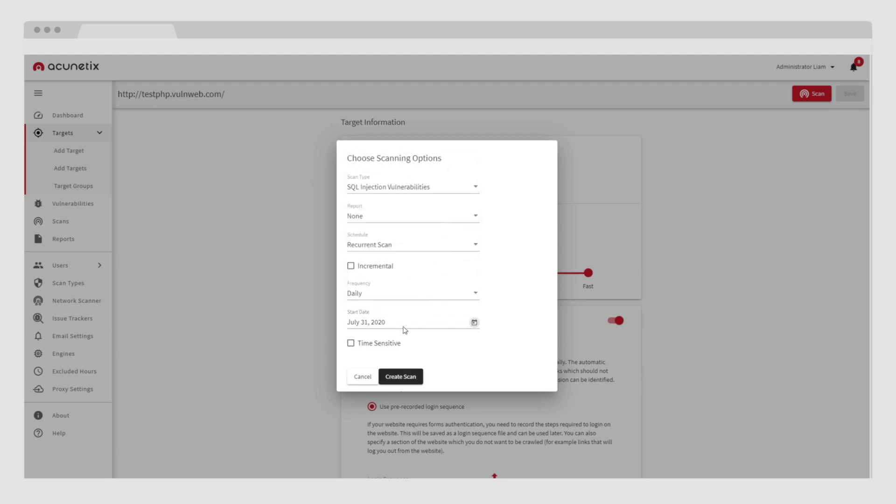
click(374, 346)
click(349, 357)
text(12:)
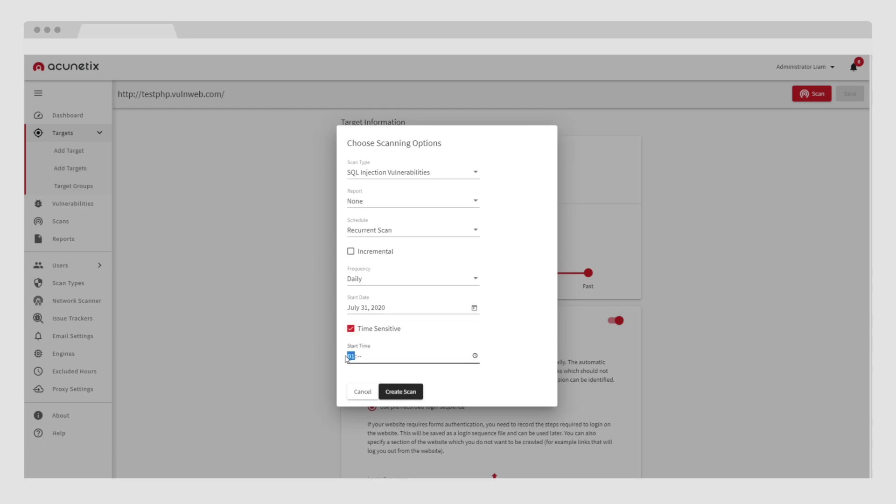
text(03)
Switch the schedule to Instant and create the scan
click(374, 235)
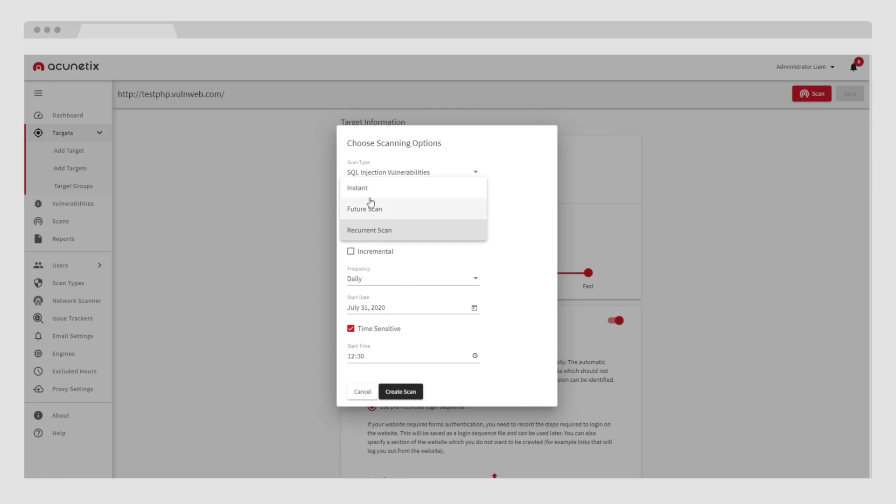
click(370, 195)
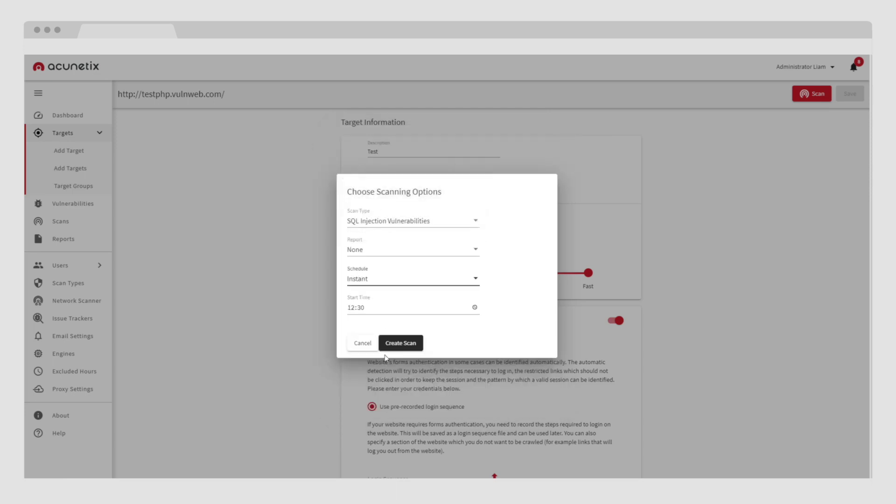
click(400, 344)
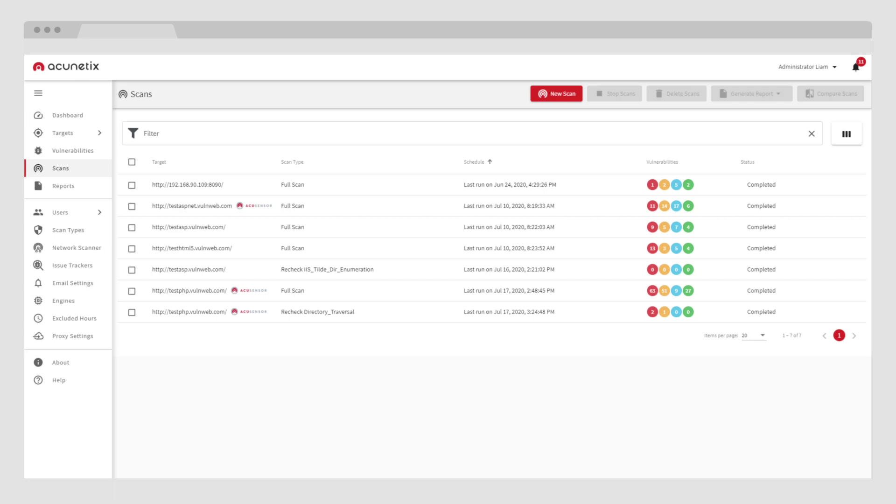
Open the testphp.vulnweb.com Full Scan results and view its Site Structure tab
click(201, 295)
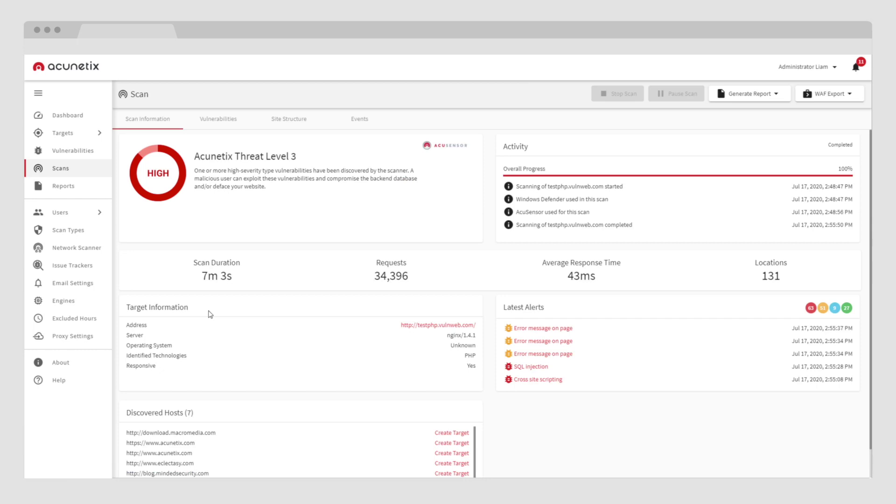
click(289, 119)
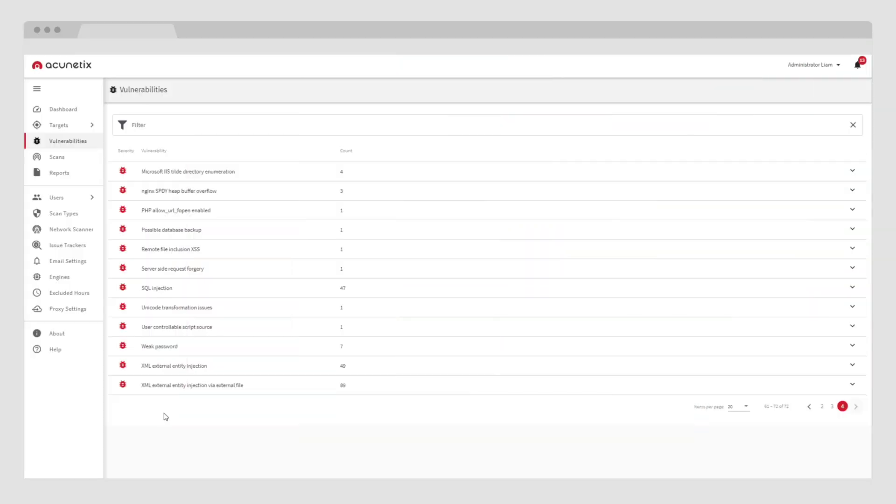
List testphp.vulnweb.com SQL injection findings, then change the type filter to Directory traversal
click(190, 292)
click(183, 386)
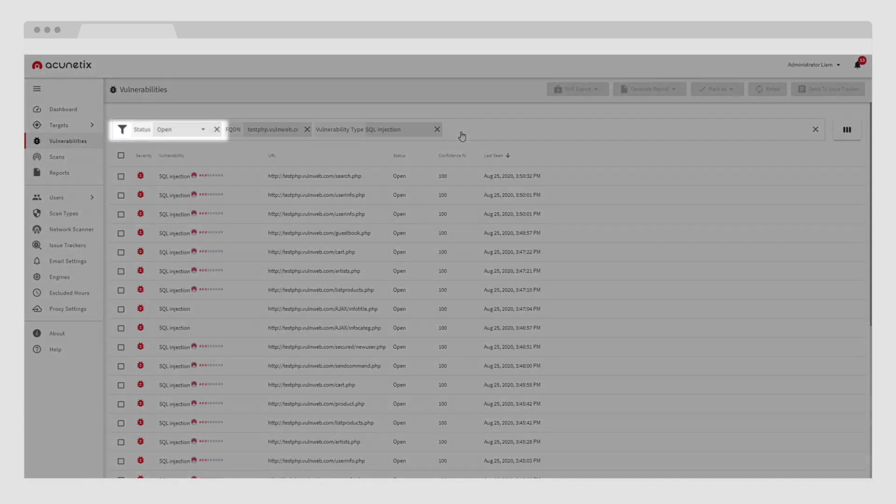
click(463, 136)
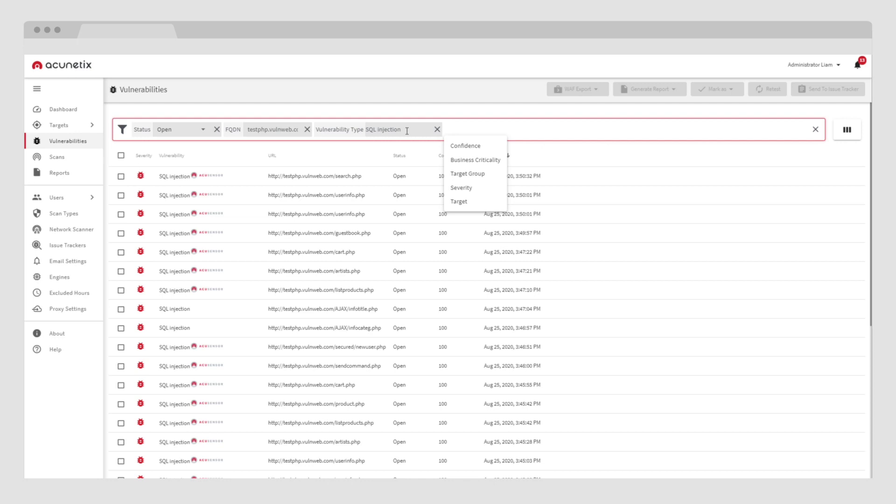
click(407, 131)
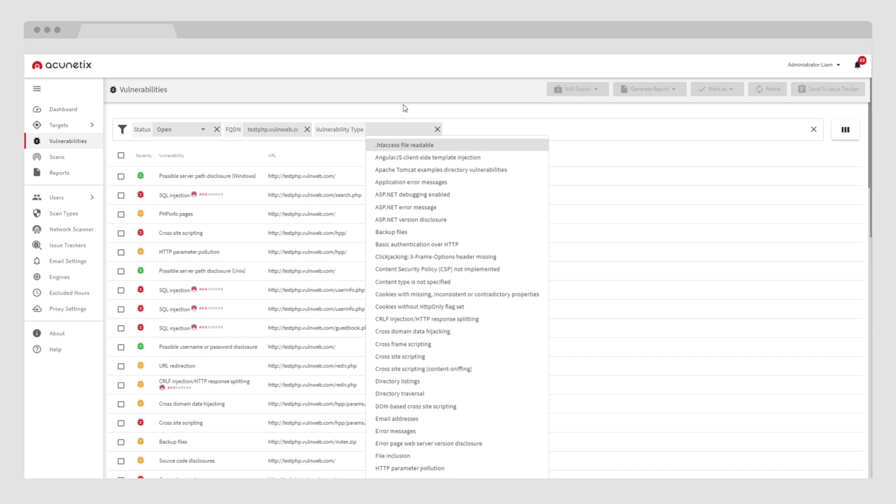
text(dir)
click(422, 169)
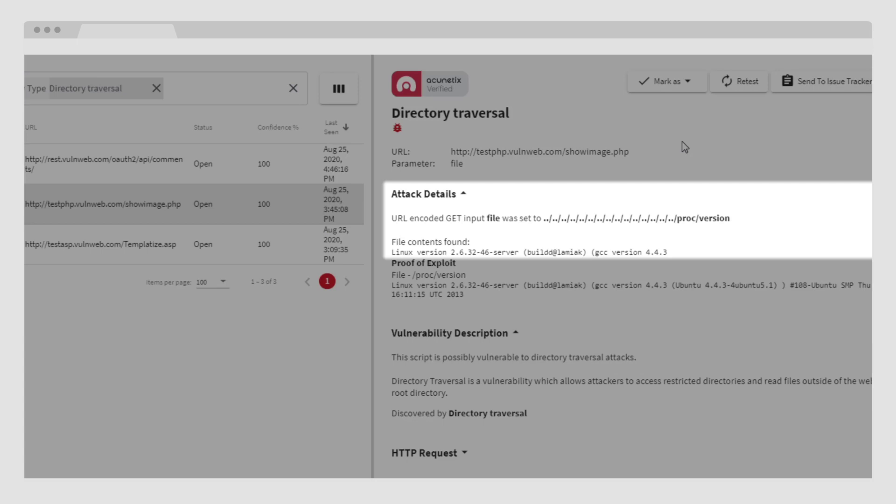
Expand and review the HTTP request details of the showimage.php finding
scroll(607, 280, down, 5)
click(481, 256)
scroll(607, 262, down, 5)
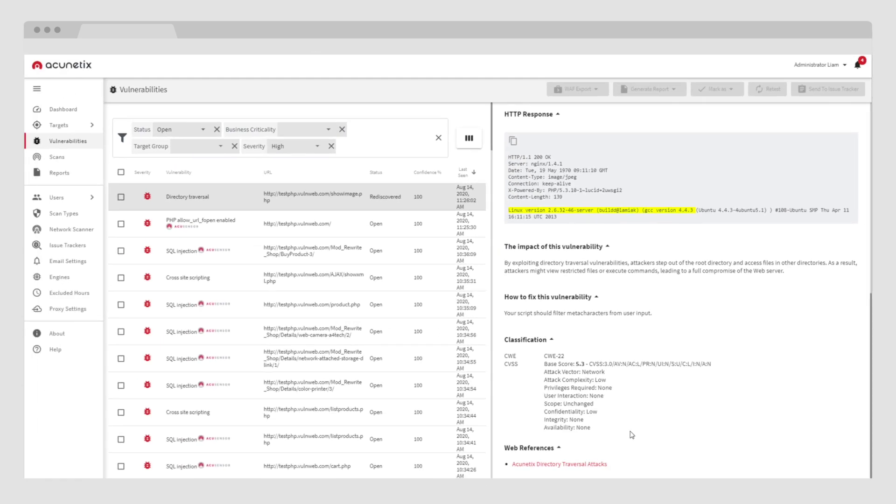
scroll(632, 432, up, 3)
scroll(631, 432, up, 8)
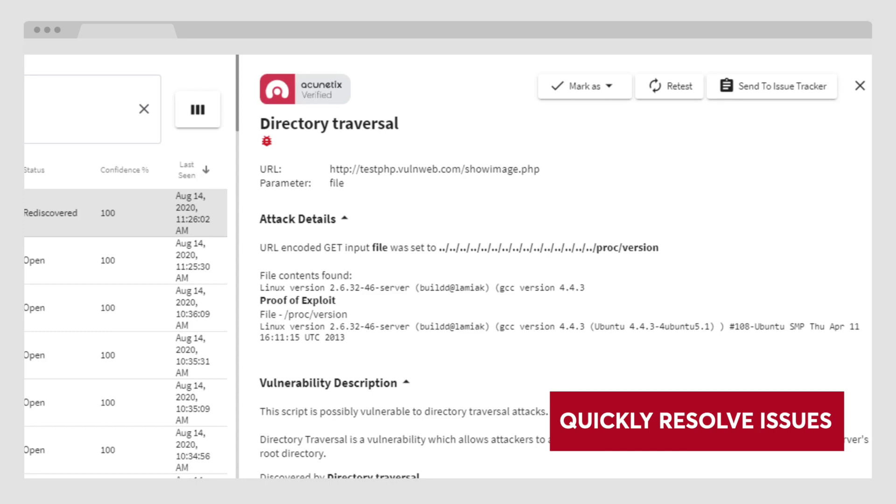
Retest the Directory traversal finding, send it to the issue tracker, and select the first two vulnerabilities
click(623, 86)
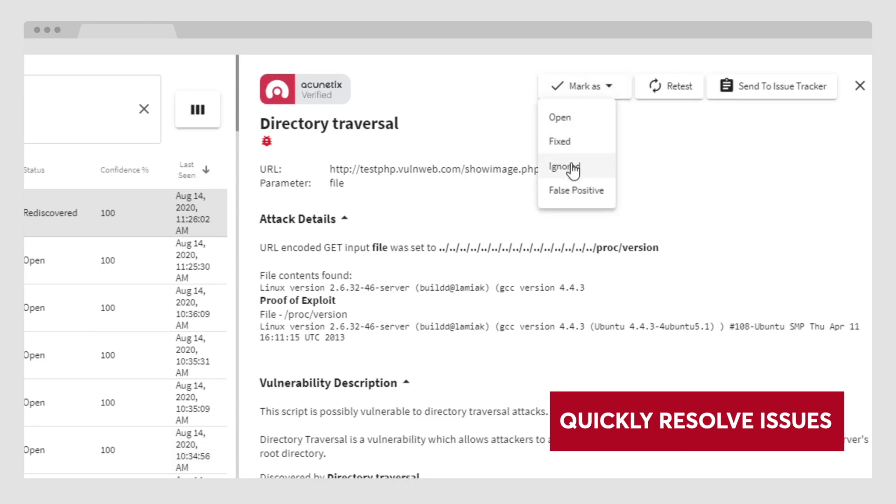
click(660, 154)
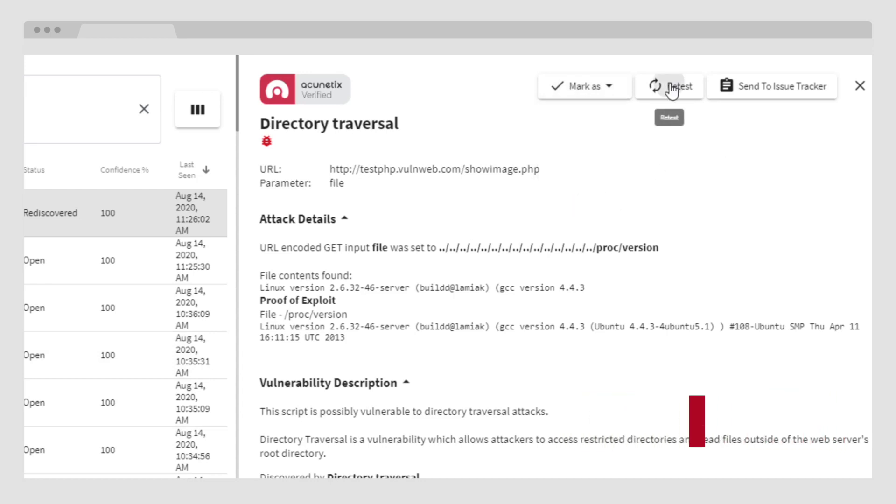
click(667, 101)
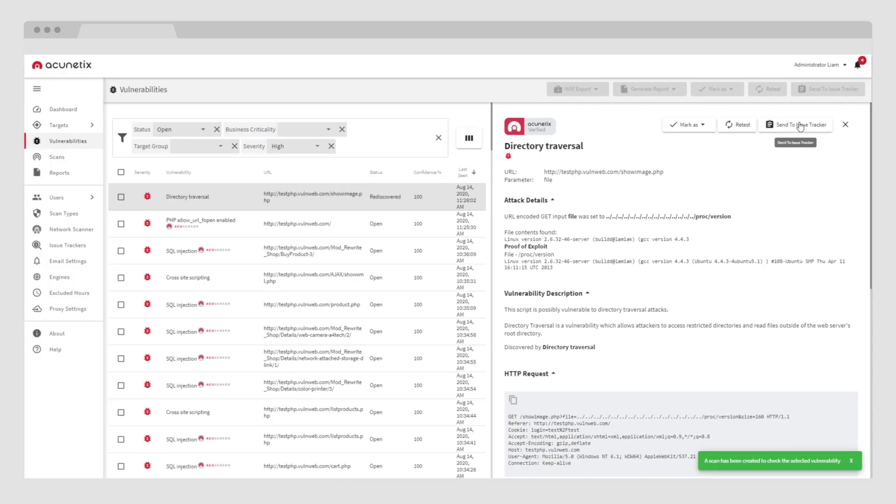
click(801, 125)
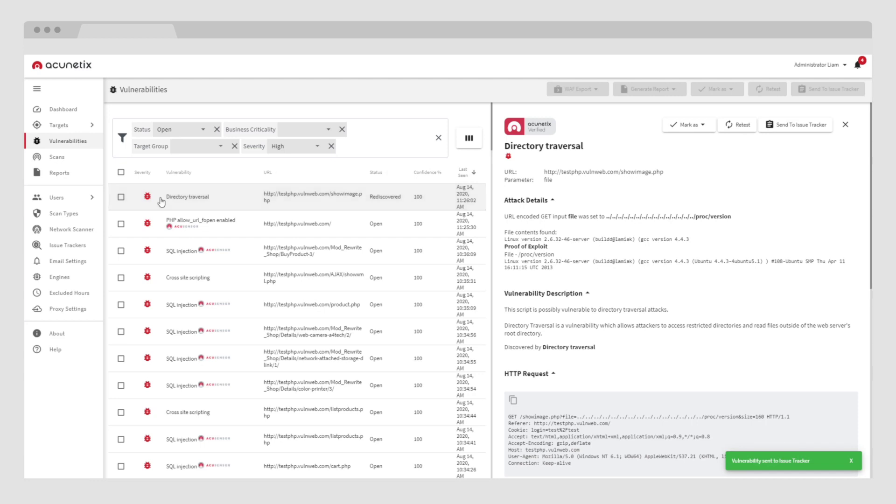
click(121, 197)
click(121, 224)
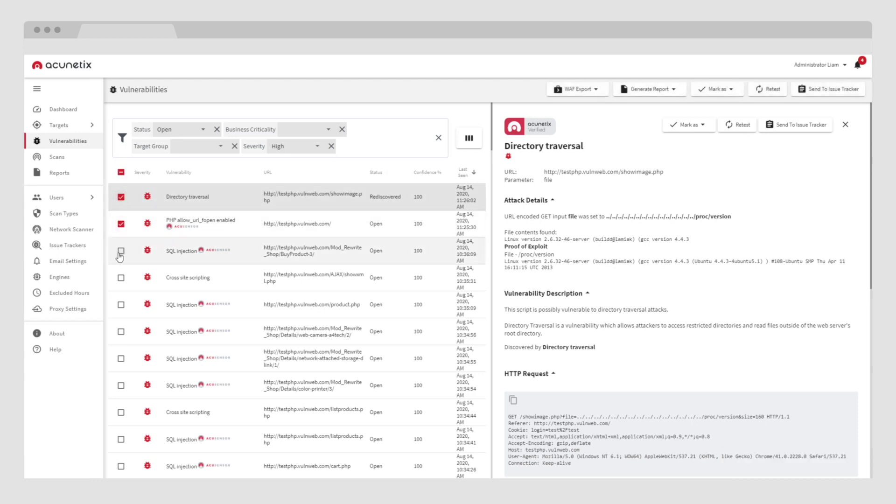
Select the top three vulnerabilities, including Directory traversal and SQL injection, after previewing report templates
click(121, 251)
click(649, 89)
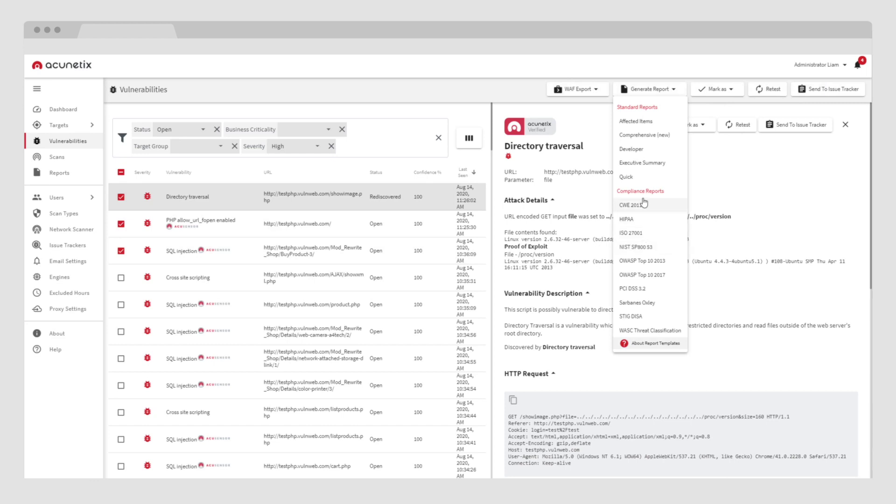
click(645, 135)
click(120, 197)
click(121, 223)
click(121, 250)
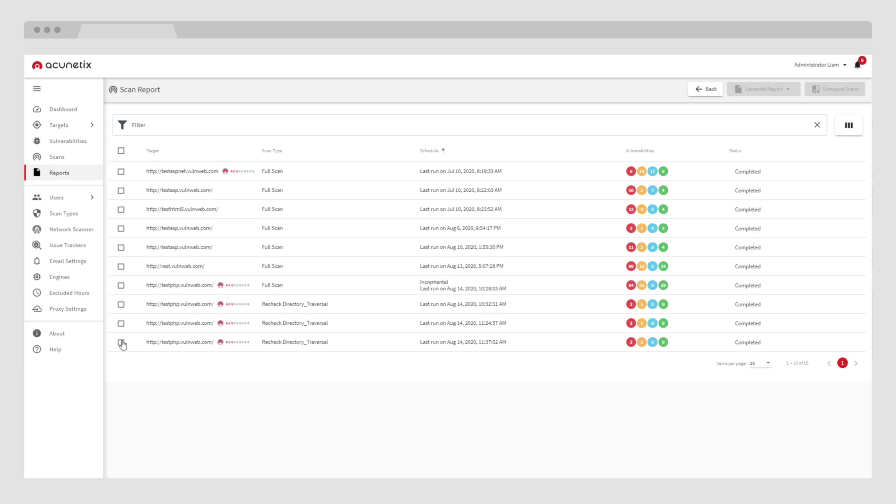
Select the latest Recheck Directory_Traversal scan and bring up its report templates
click(121, 342)
click(764, 89)
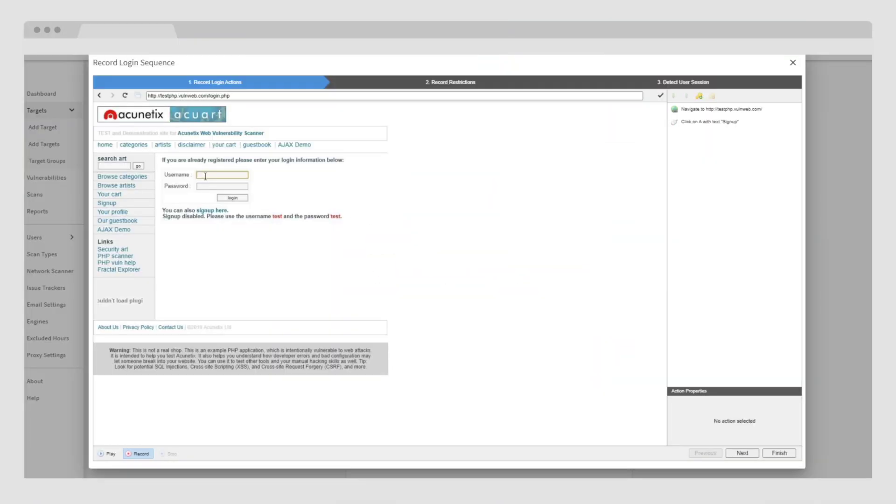
Enter the test site's login credentials and log in while recording
text(test)
key(Tab)
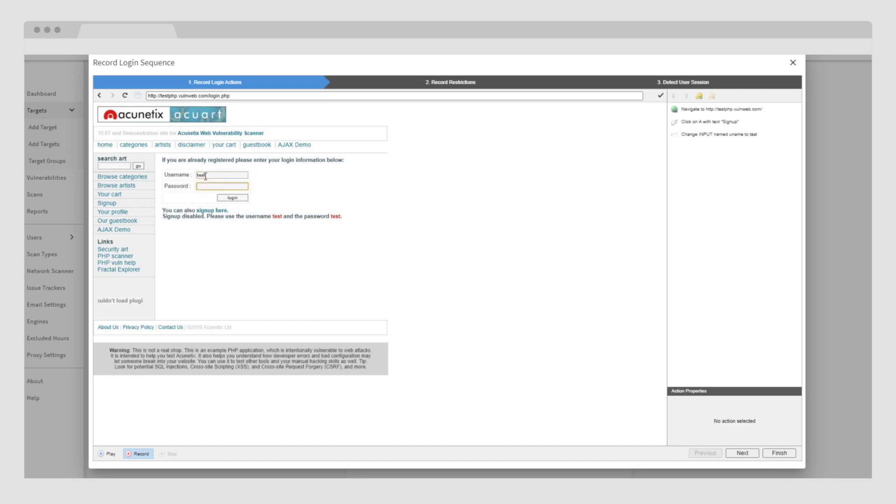
text(test)
click(232, 198)
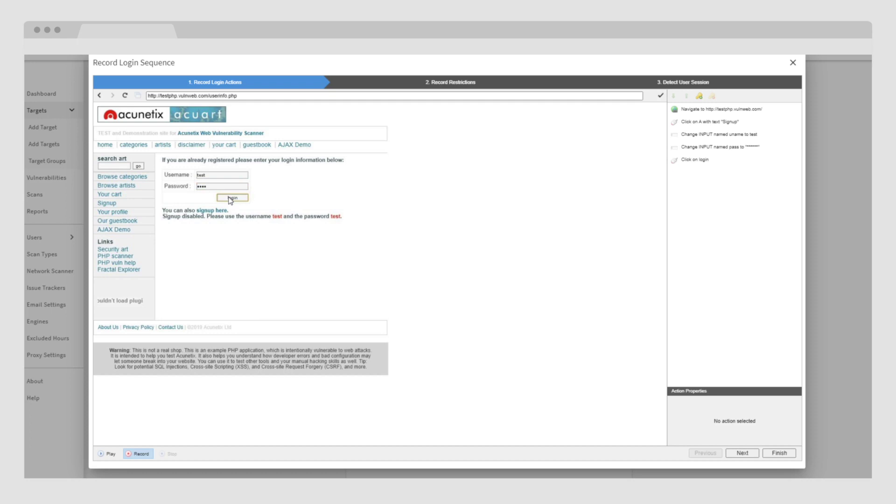
Restrict the logout link, accept the detected session check pattern, and save sequence.lsr
click(738, 454)
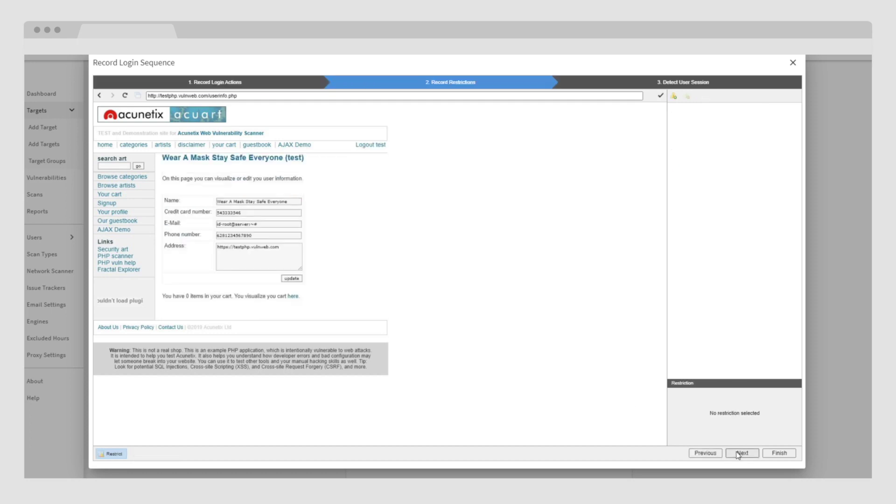
click(365, 146)
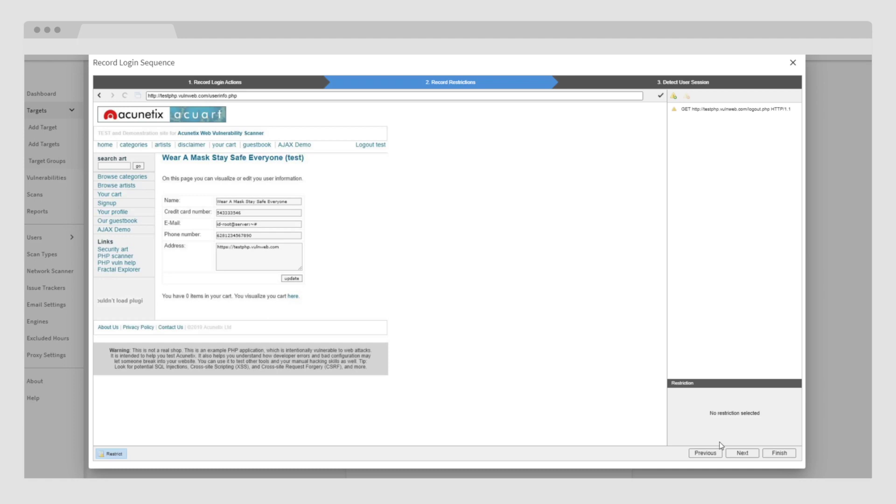
click(738, 452)
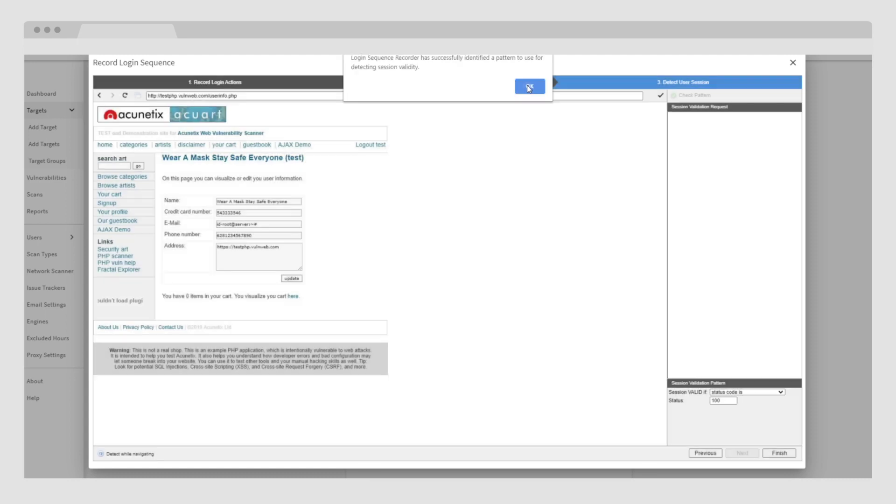
click(531, 86)
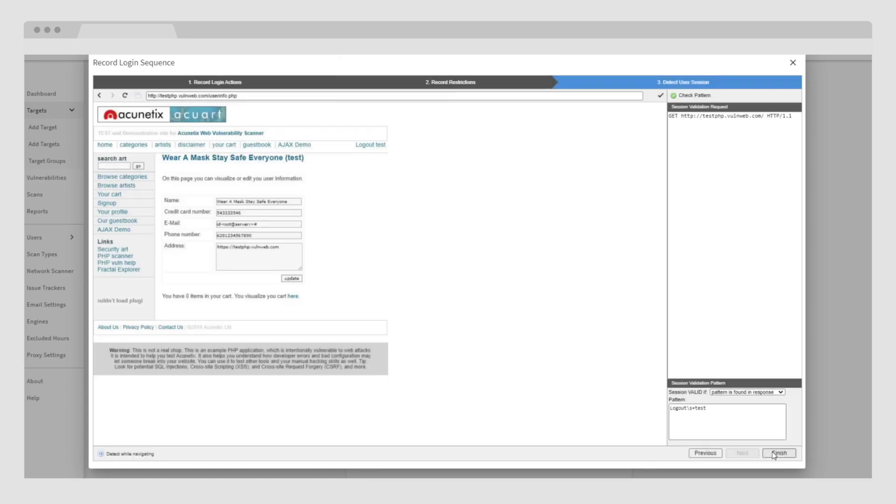
click(776, 453)
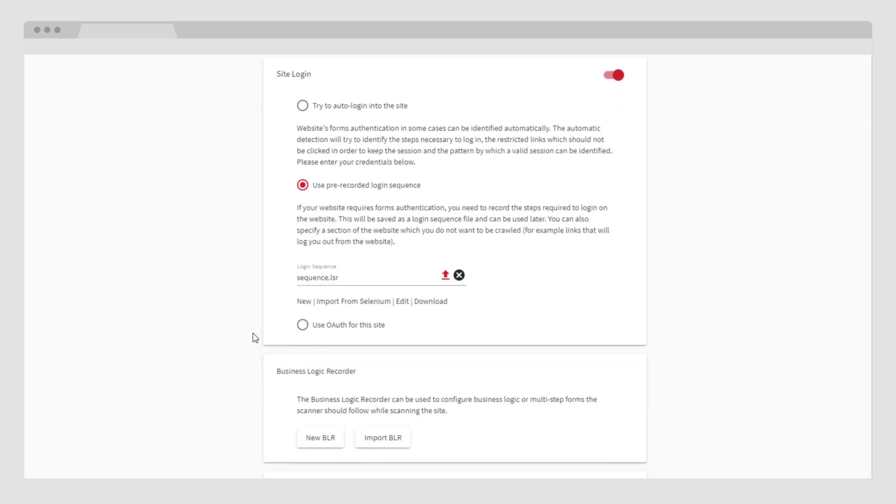
Scroll down through the showimage.php Directory traversal vulnerability details
scroll(254, 337, down, 2)
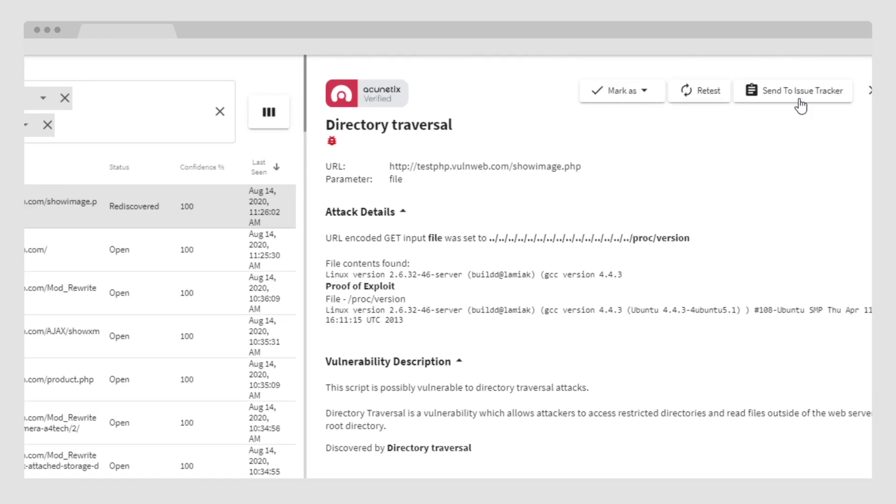
Send the Directory traversal finding onward and start an 'Azure Testing' tracker on Azure DevOps Services
click(799, 97)
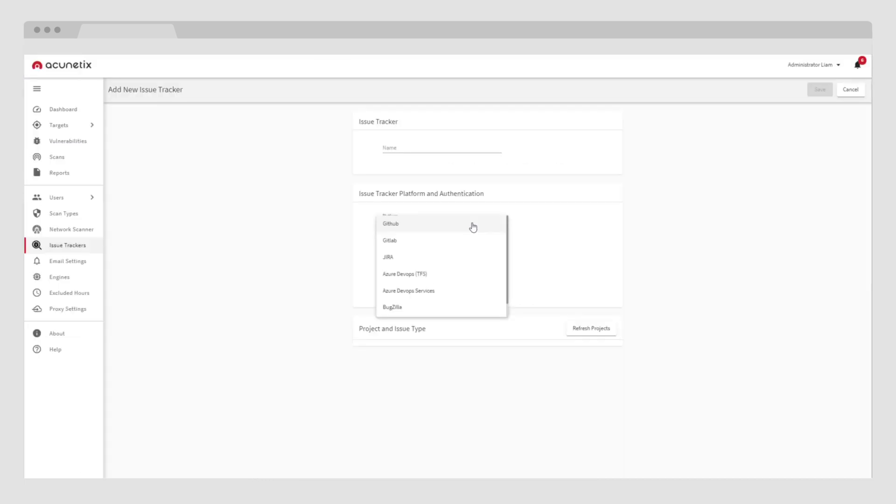
click(406, 148)
text(Azur)
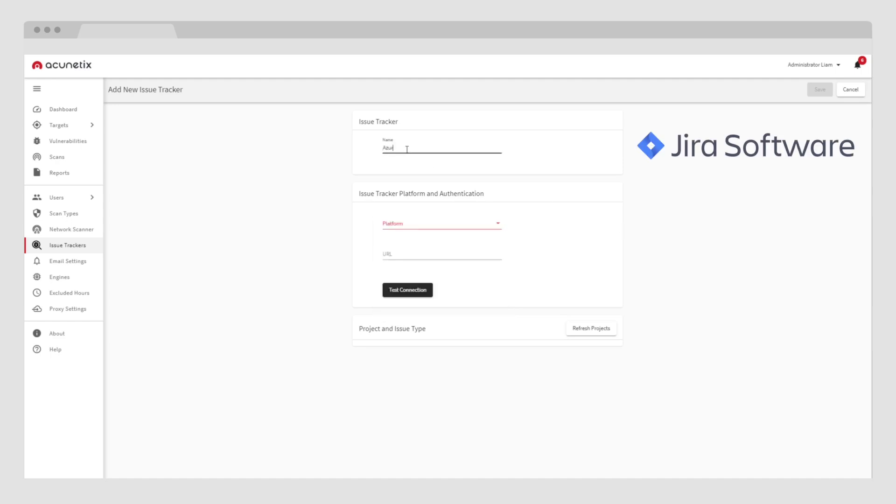
text(e Testing)
click(402, 226)
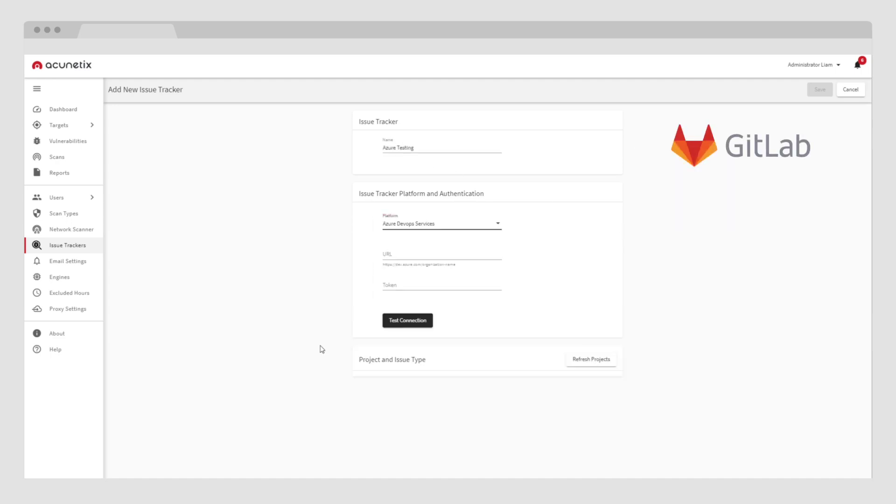
Fill in the Azure organisation URL and access token, then test the connection
click(403, 252)
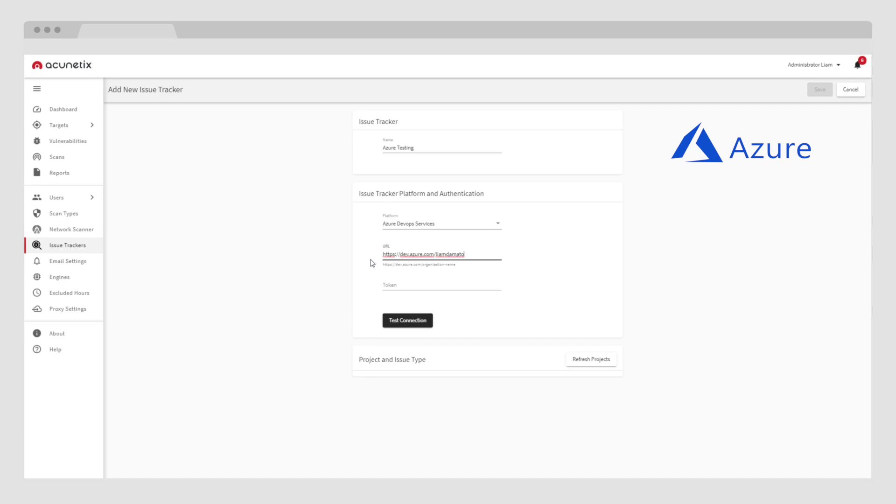
click(400, 286)
key(ctrl+v)
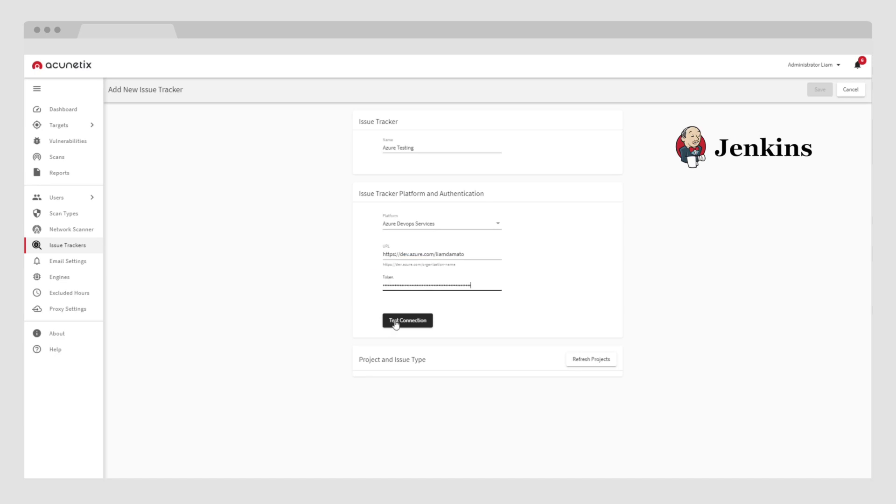
click(396, 324)
Choose project V13 with issue type Issue and save the Azure tracker
click(479, 391)
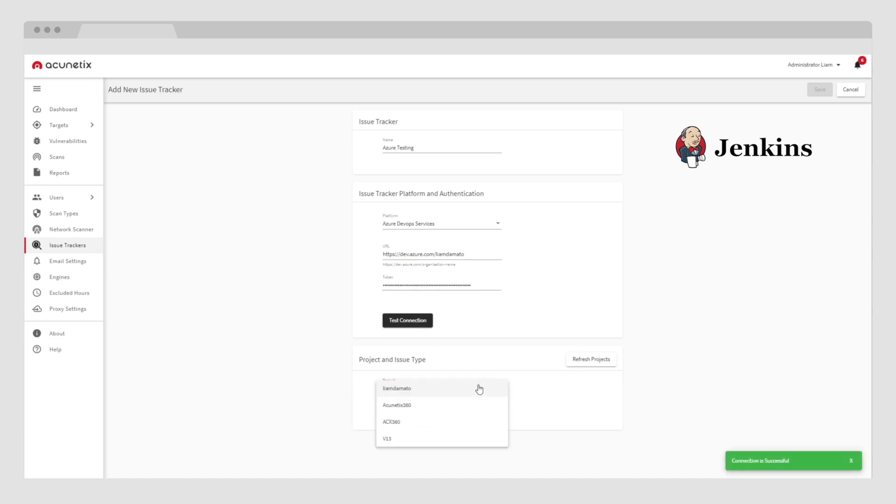
click(436, 422)
click(592, 361)
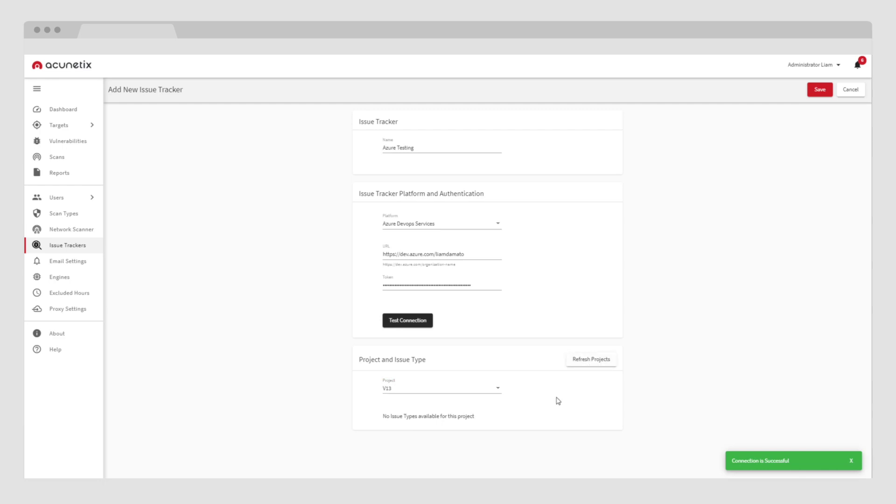
click(439, 389)
click(400, 438)
click(400, 422)
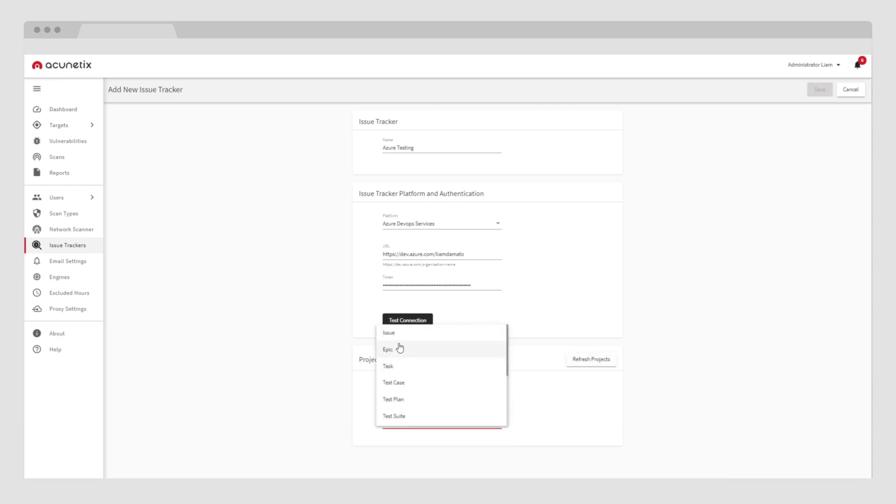
click(400, 346)
click(820, 90)
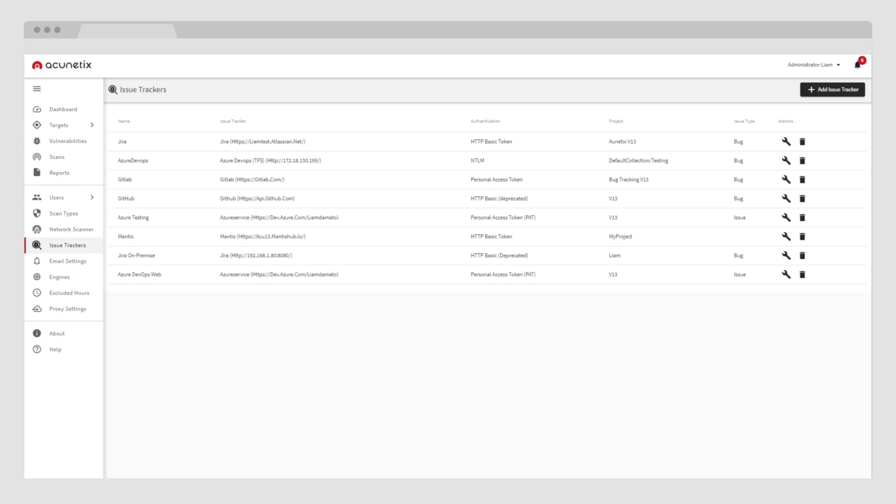
Go to the Scans page listing the completed scans
click(56, 158)
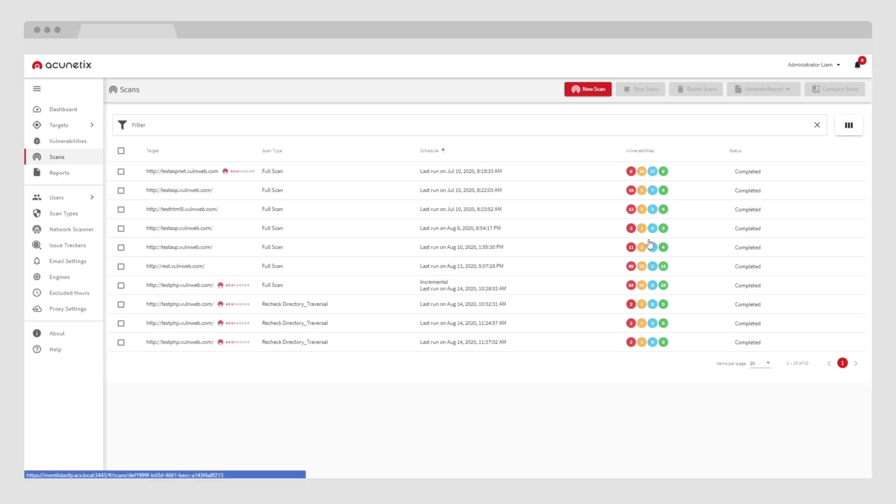
Open a scan's details and its target settings, then switch to the Vulnerabilities list
click(179, 289)
click(829, 91)
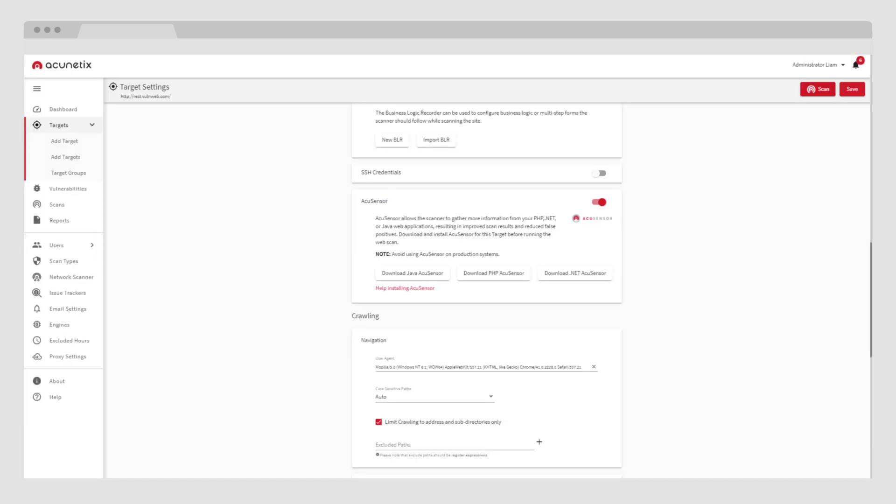
click(61, 190)
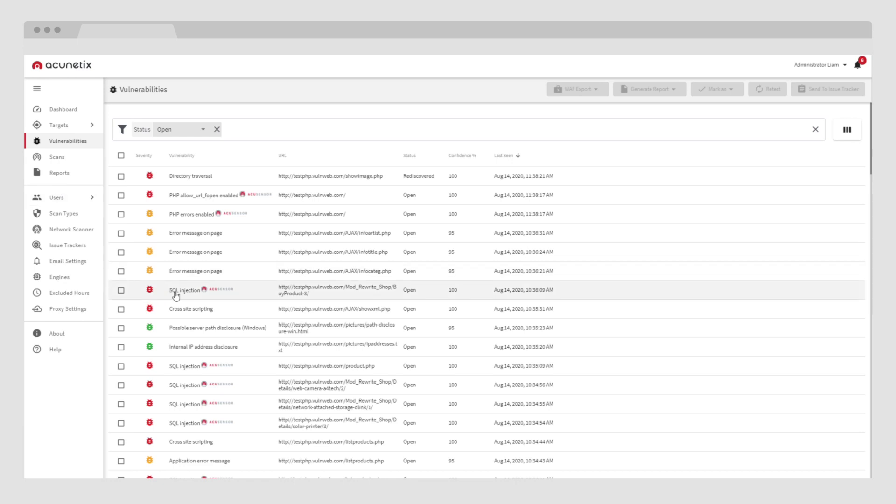
Open the details of an SQL injection finding
click(250, 291)
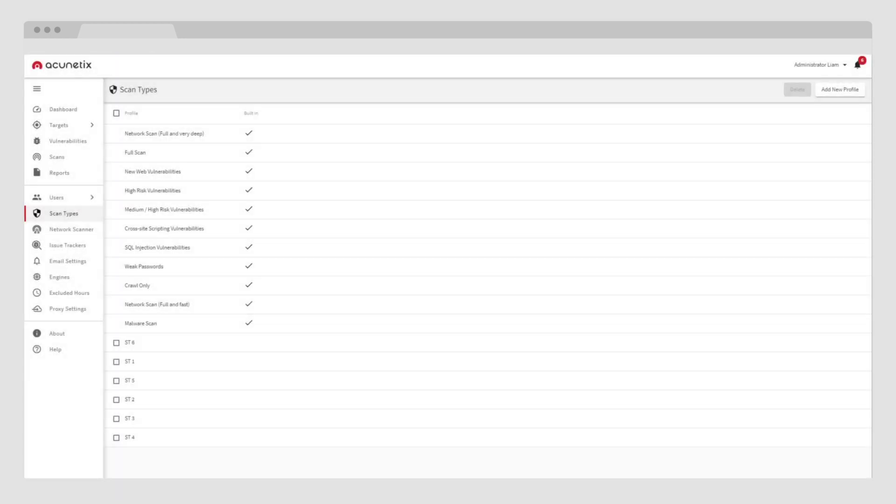
Start a scan profile named 'Test' with DOM-based XSS, CSRF and Slow HTTP DoS checks
click(827, 89)
click(273, 122)
text(Test)
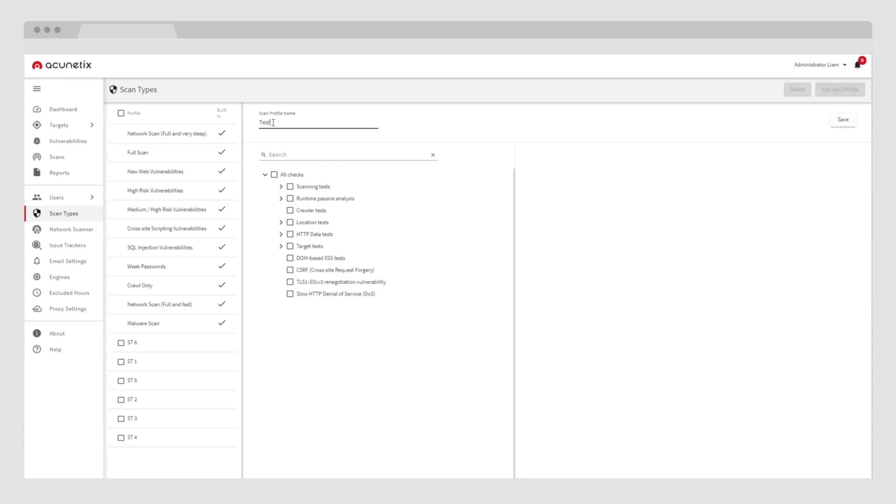
click(290, 258)
click(290, 269)
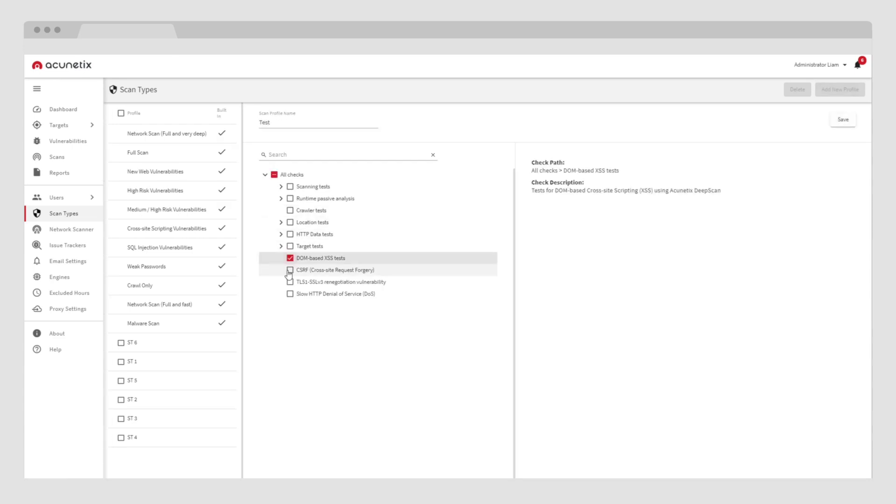
click(290, 294)
Search the checks for 'sQL', add Directory and Input scheme tests, and save the profile
click(279, 154)
text(s)
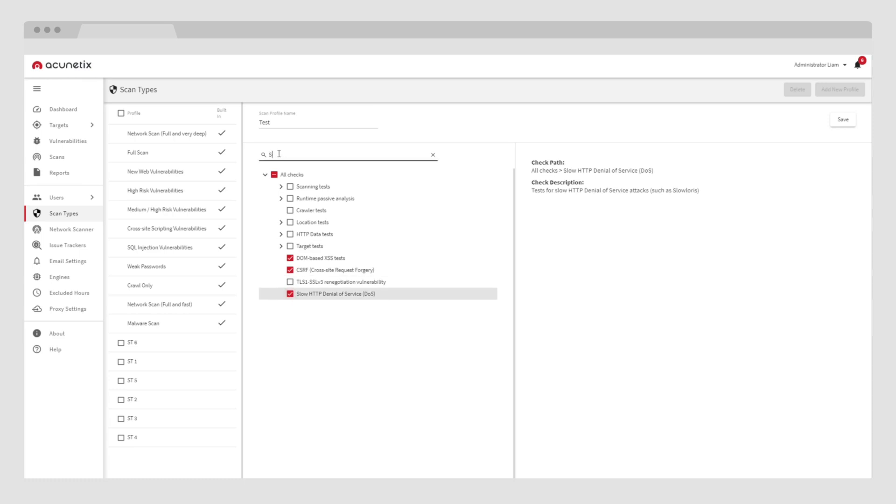
text(QL)
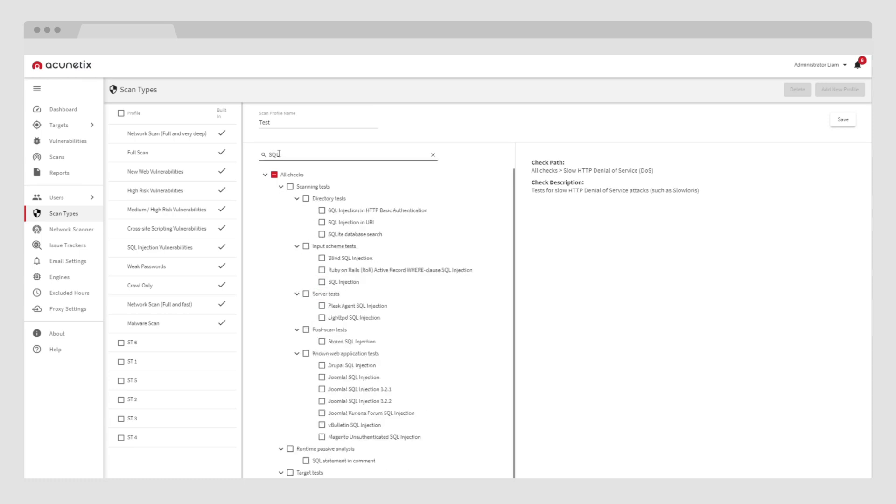
click(306, 246)
click(306, 198)
click(850, 123)
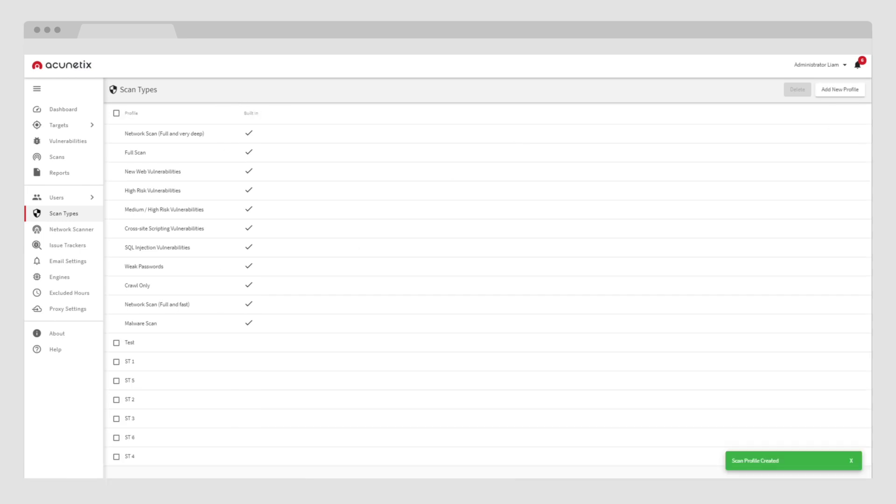